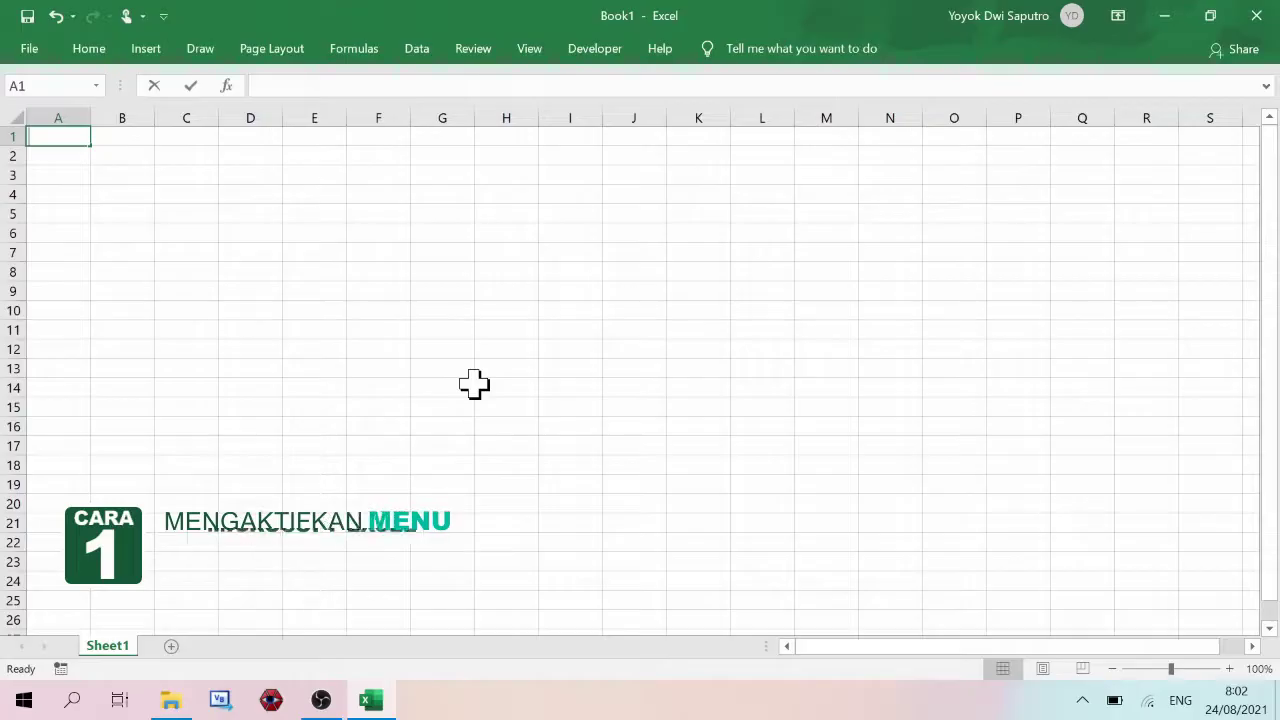
Uncheck Collapse the Ribbon from a ribbon tab's context menu so the Home groups stay shown.
text(R)
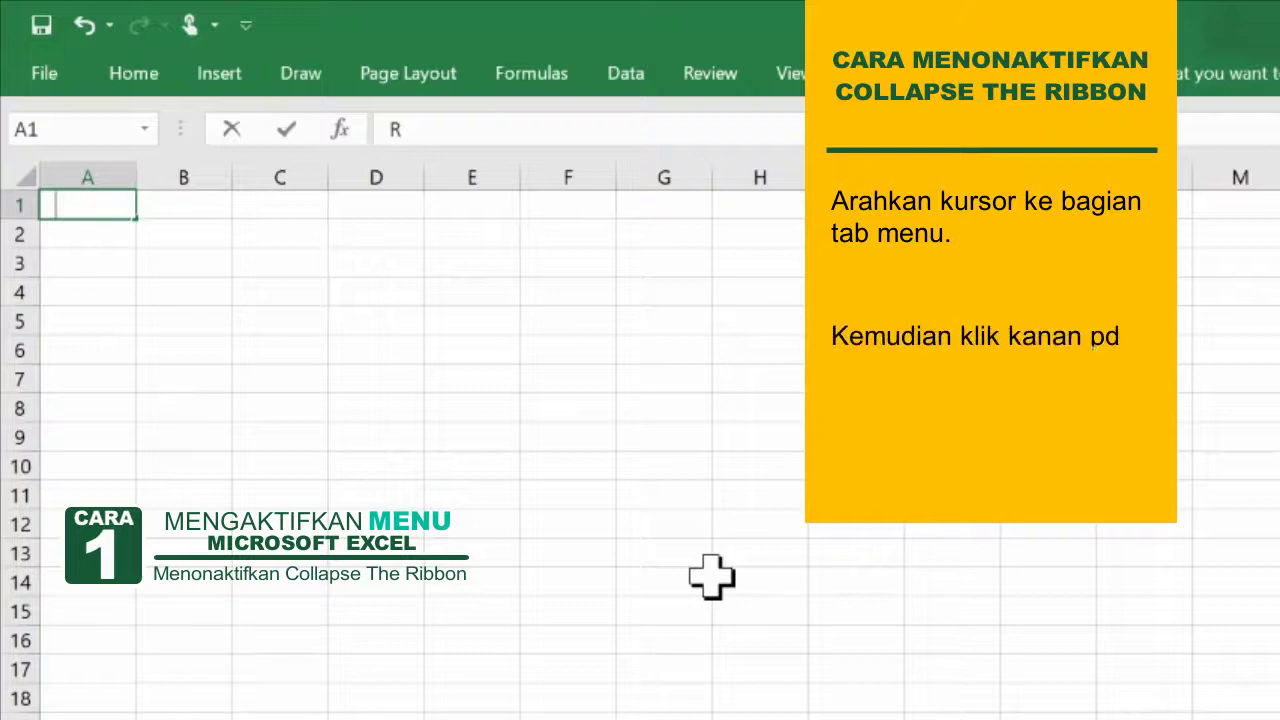
right_click(310, 90)
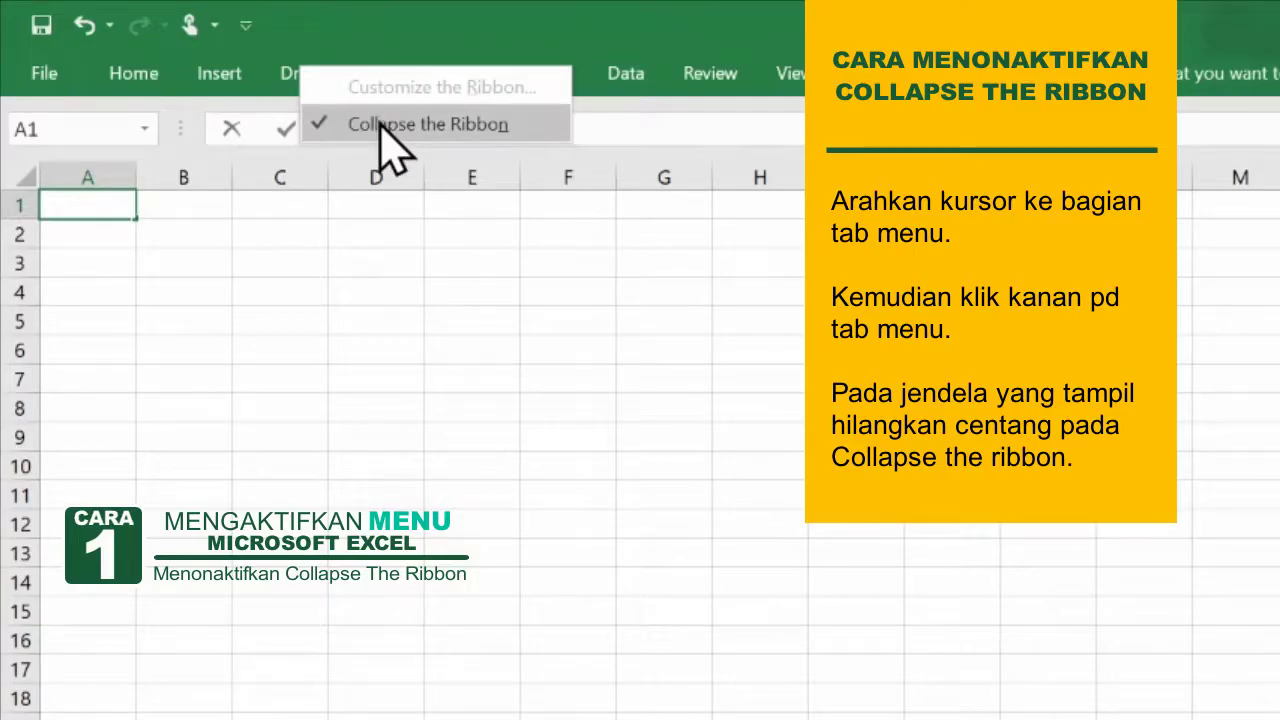
click(383, 128)
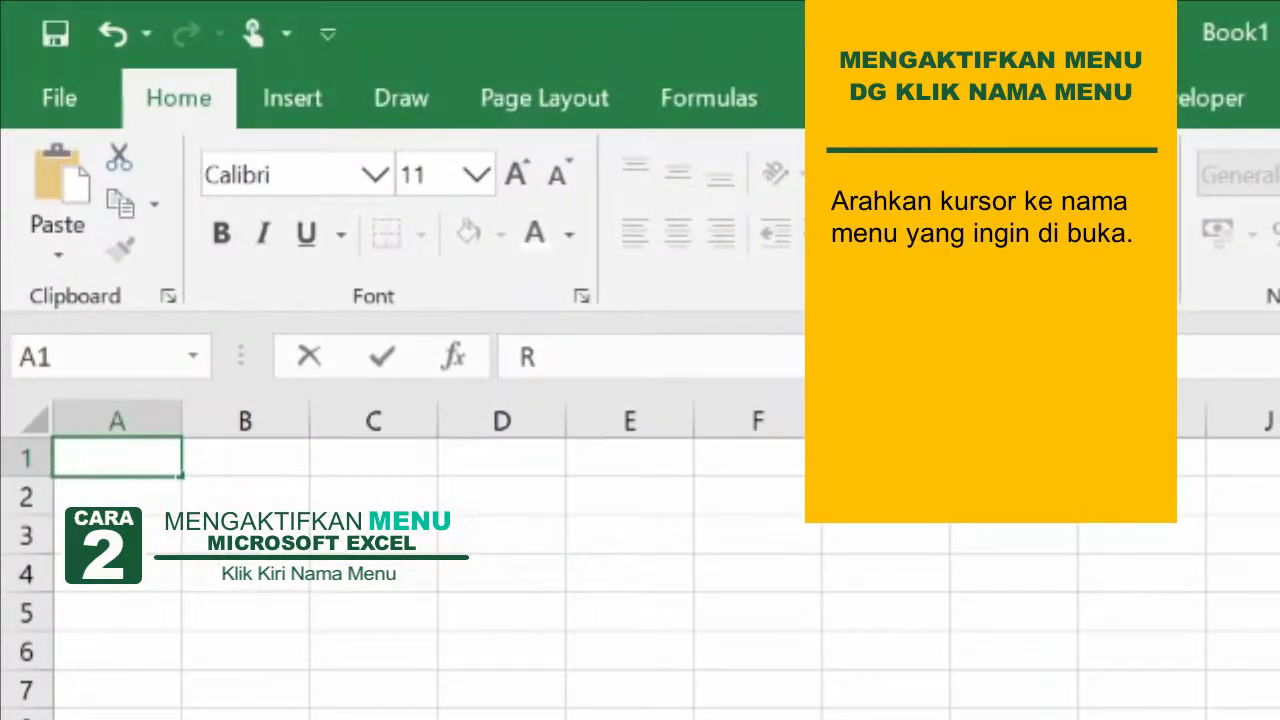
click(291, 97)
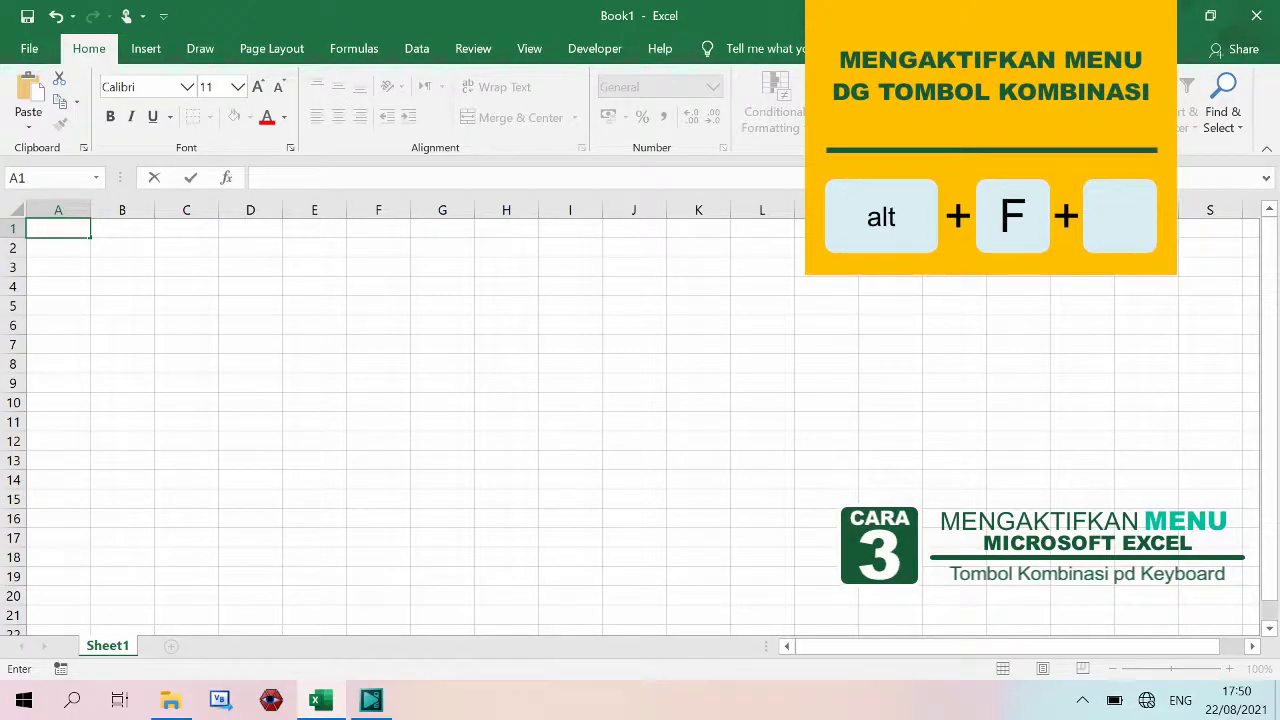
Show the File backstage with Alt+F, then return to the Home commands with Alt+H.
key(alt+f)
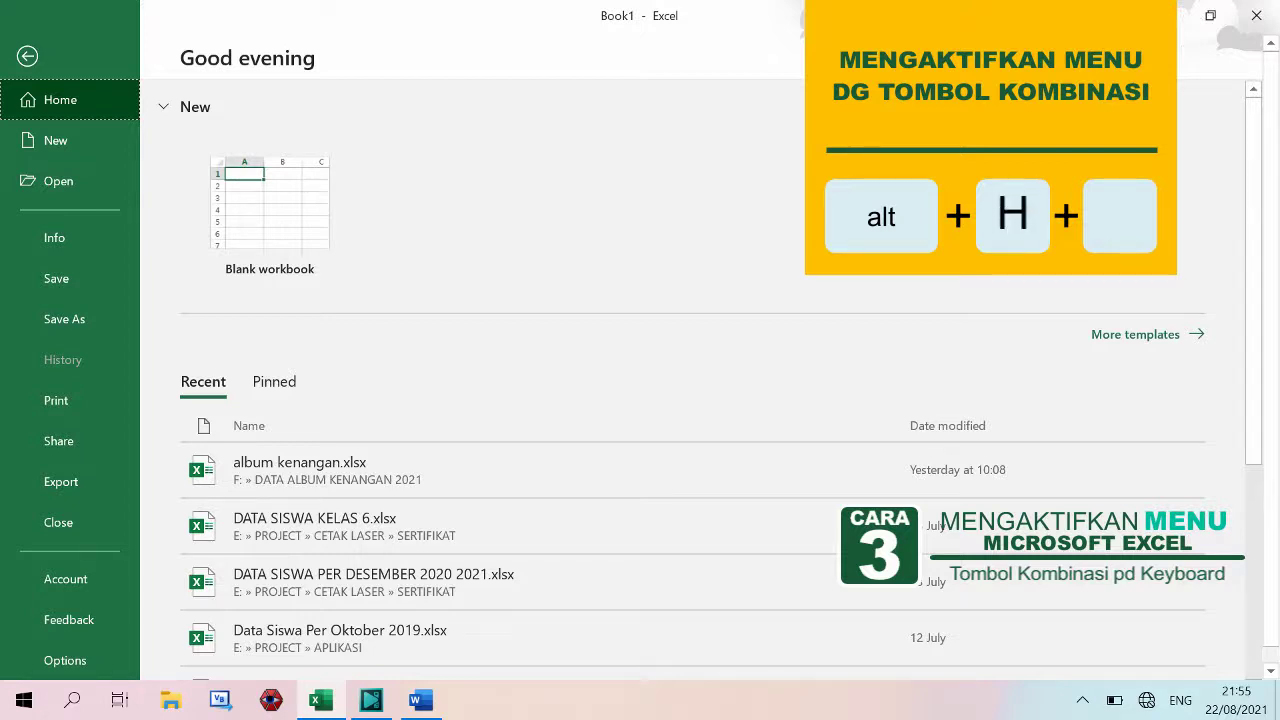
key(alt+h)
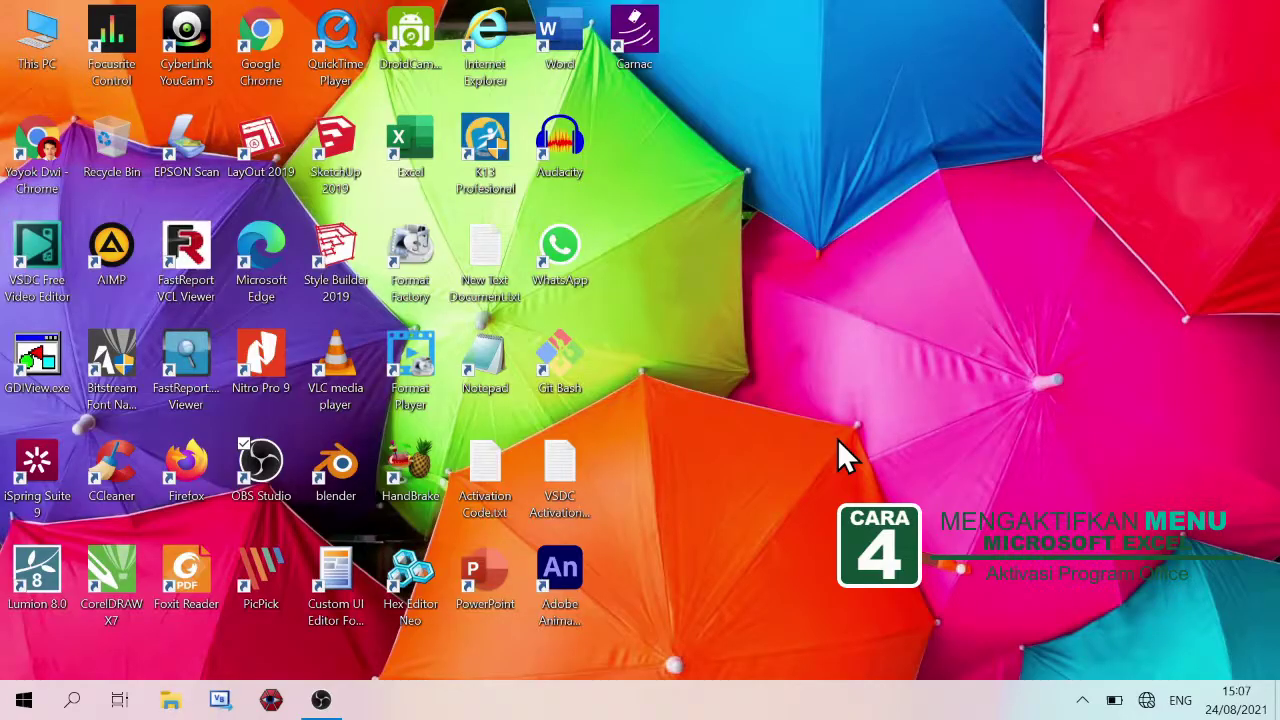
Search 'WINDOWS SECURITY' and open the Virus & threat protection Manage settings page.
click(75, 700)
text(W)
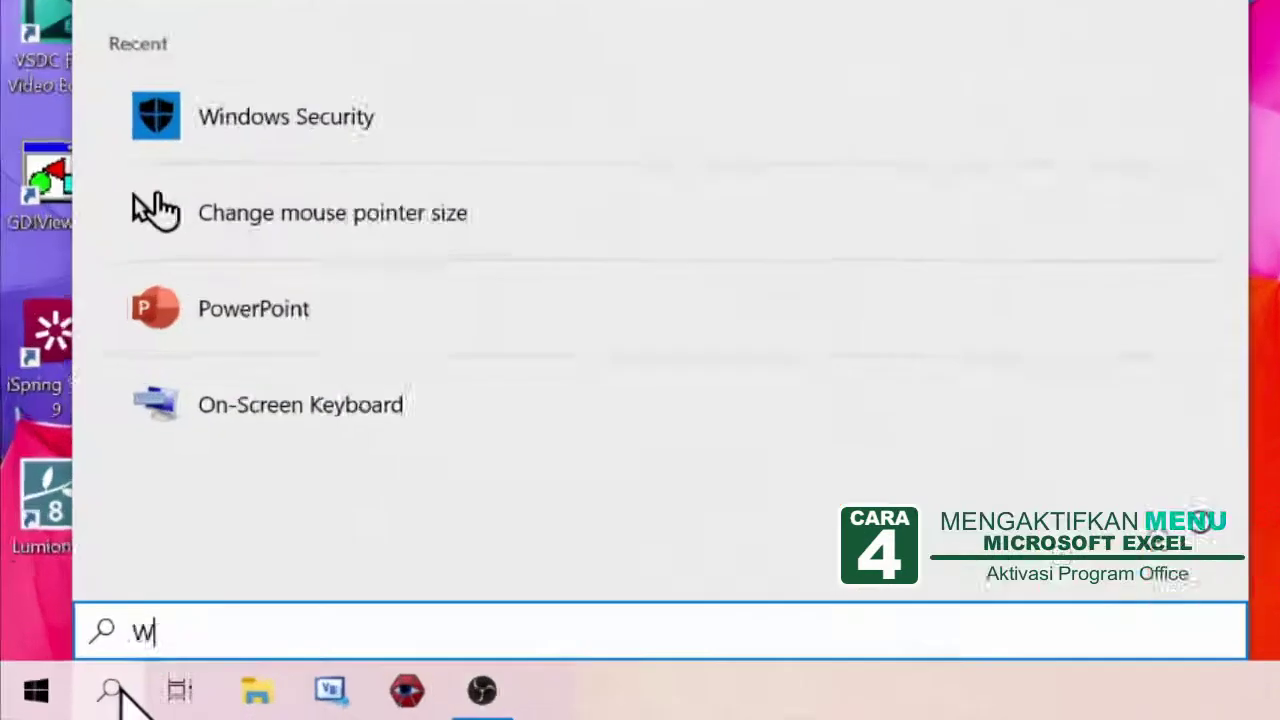
text(INDOWS S)
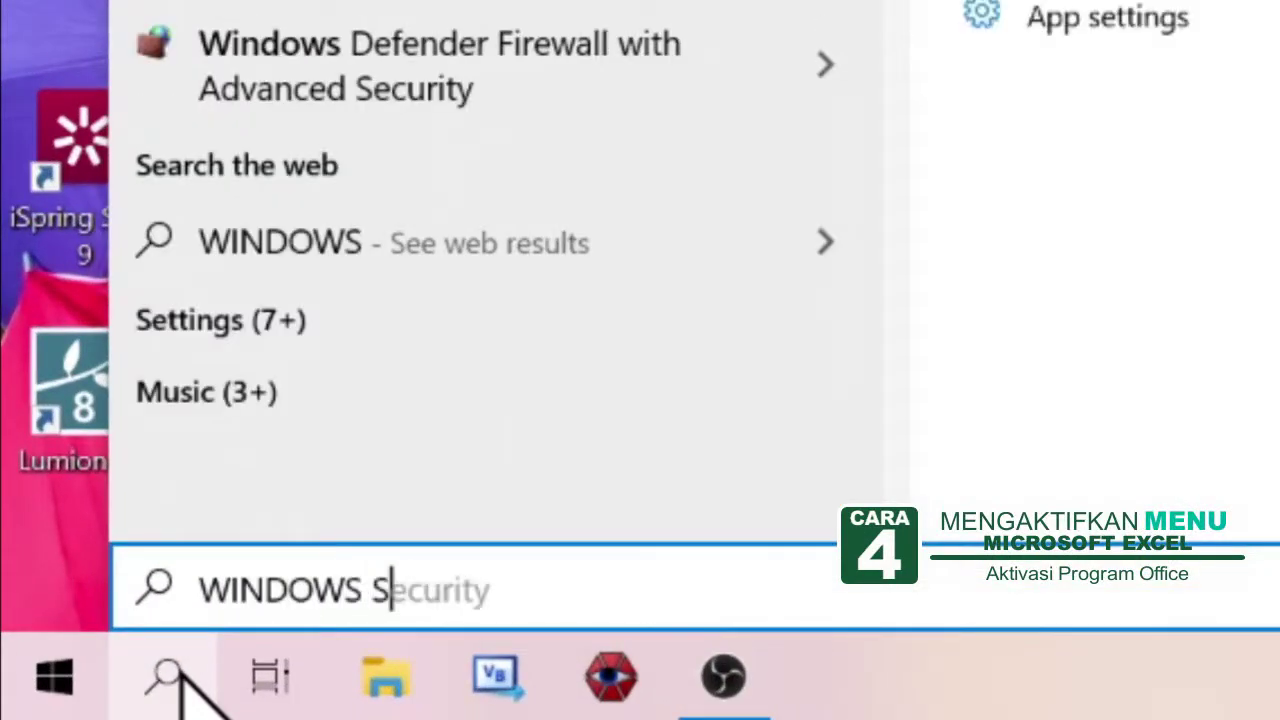
text(ECURITY)
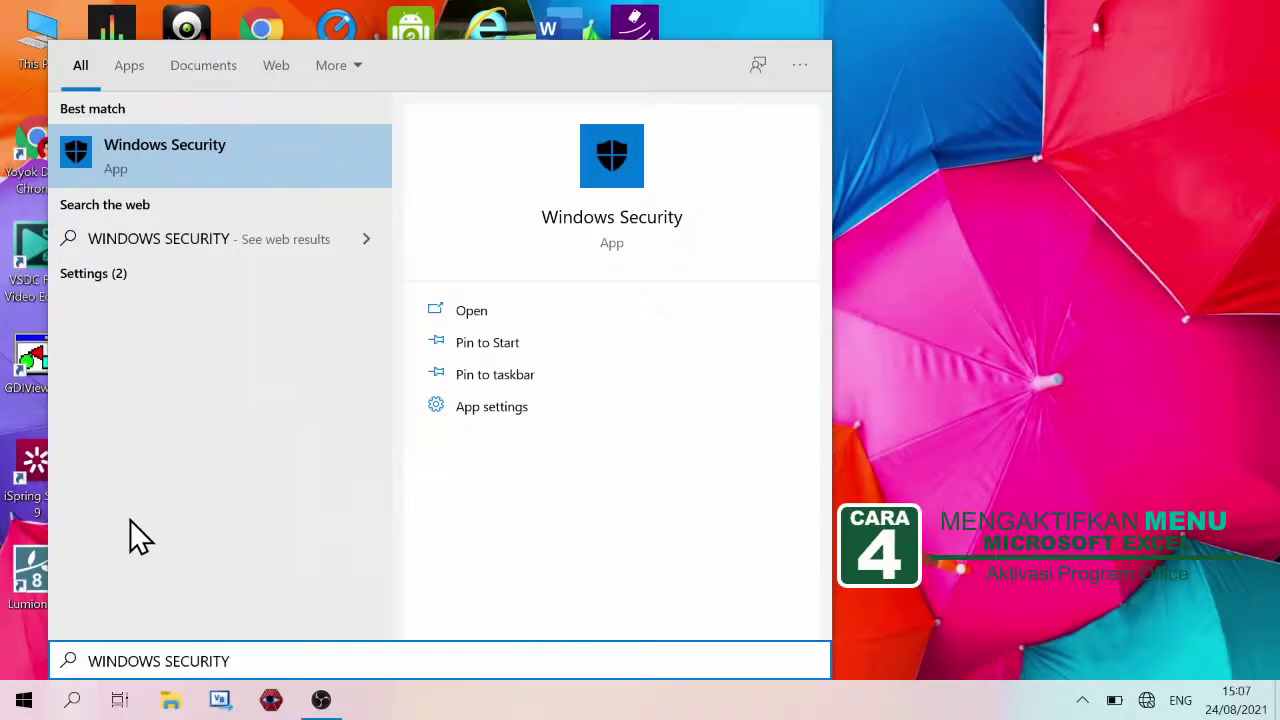
click(176, 149)
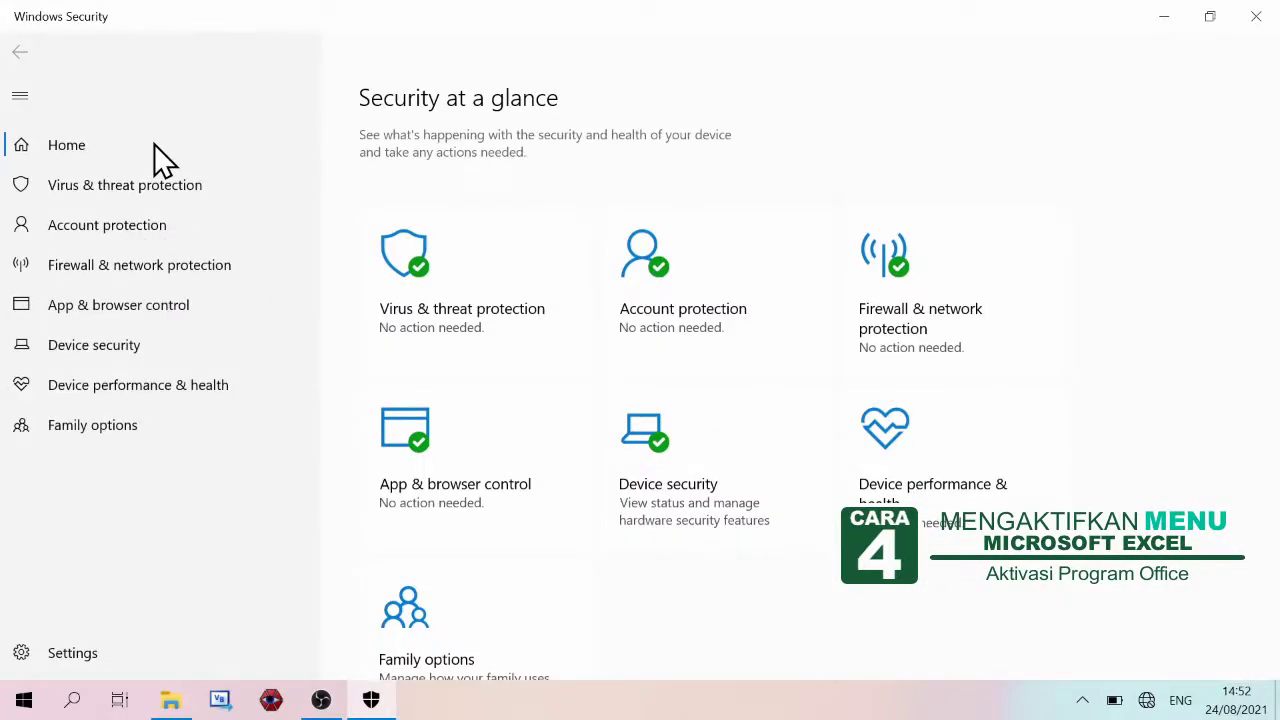
click(152, 186)
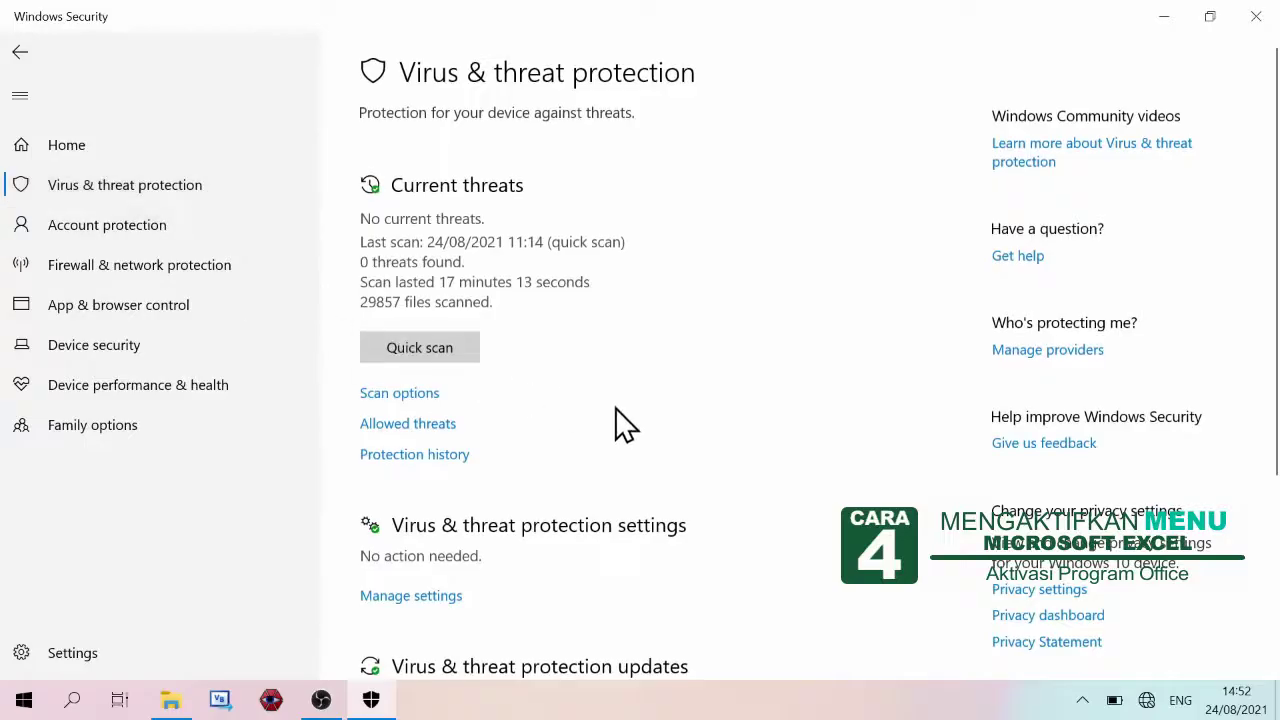
click(397, 598)
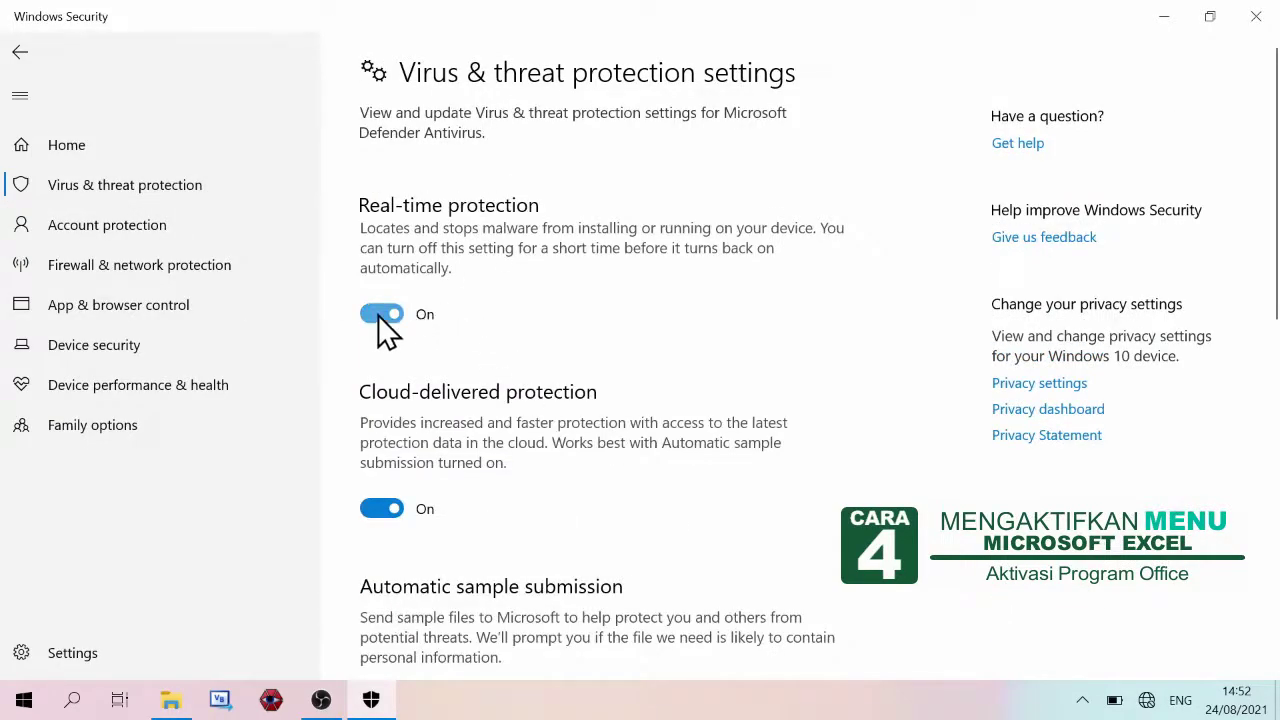
Switch off real-time, cloud-delivered, sample submission and tamper protection, then minimize Windows Security.
click(375, 316)
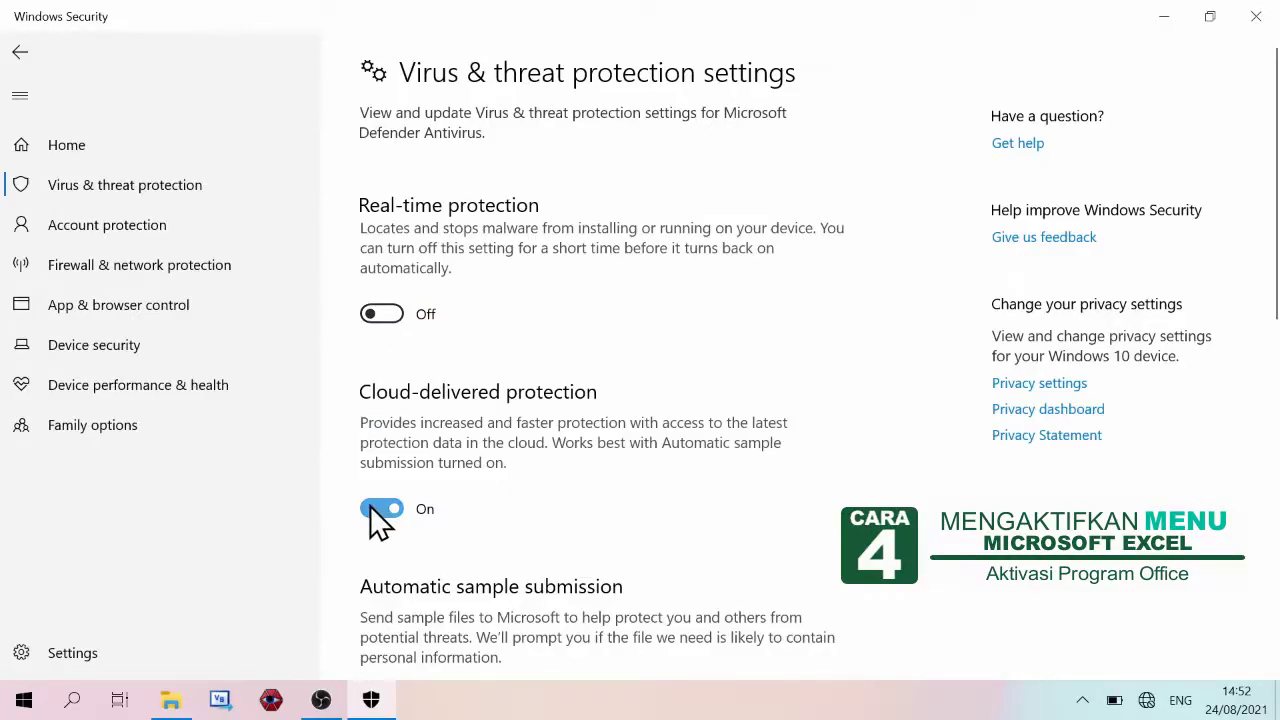
click(378, 515)
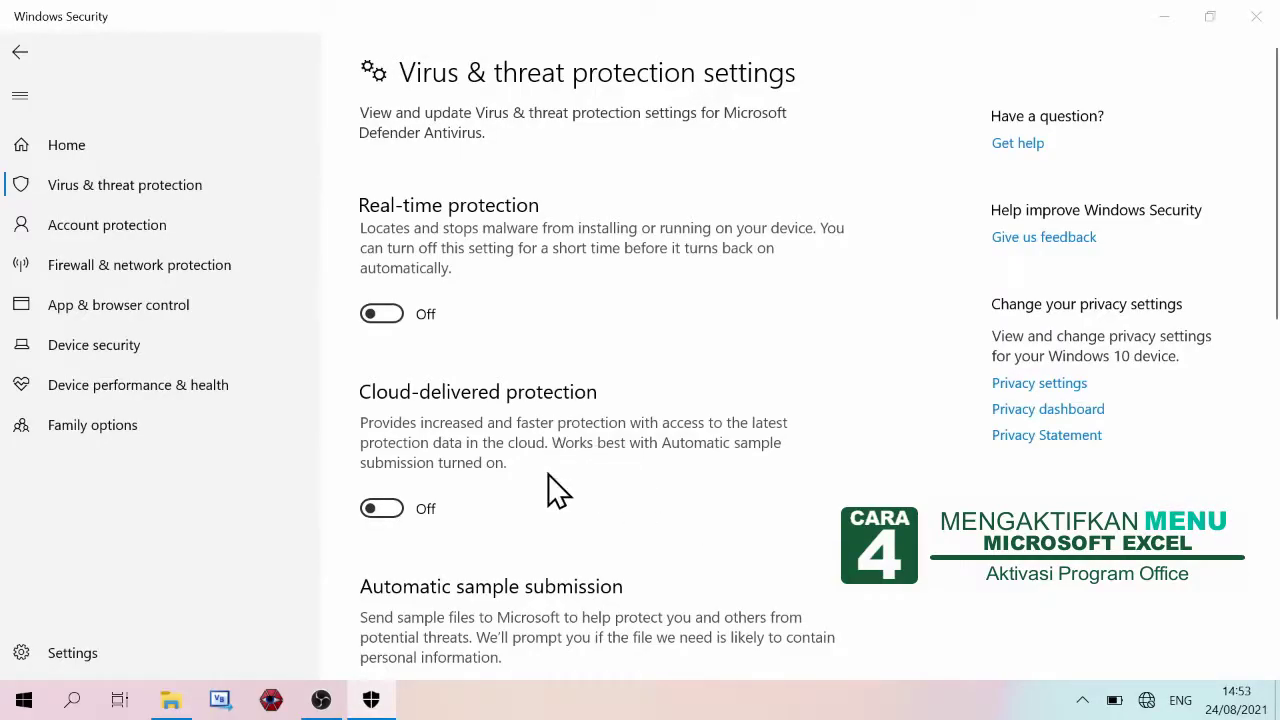
scroll(548, 474, down, 4)
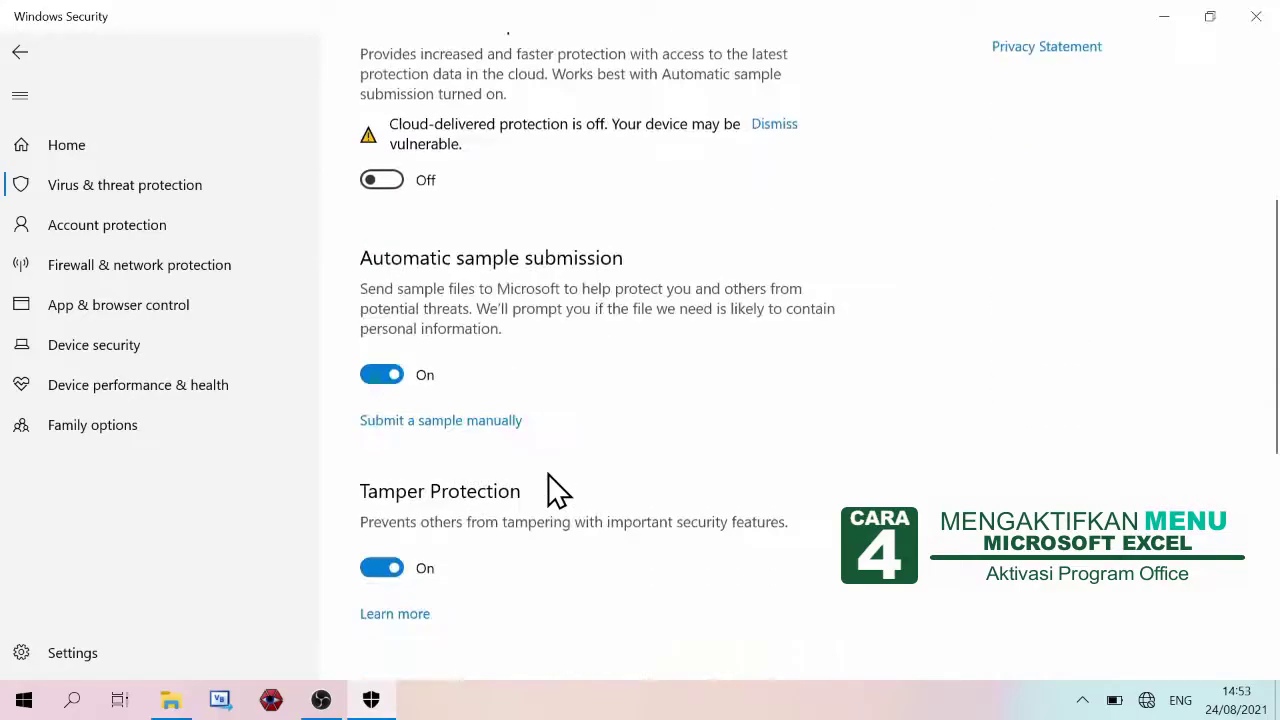
click(375, 375)
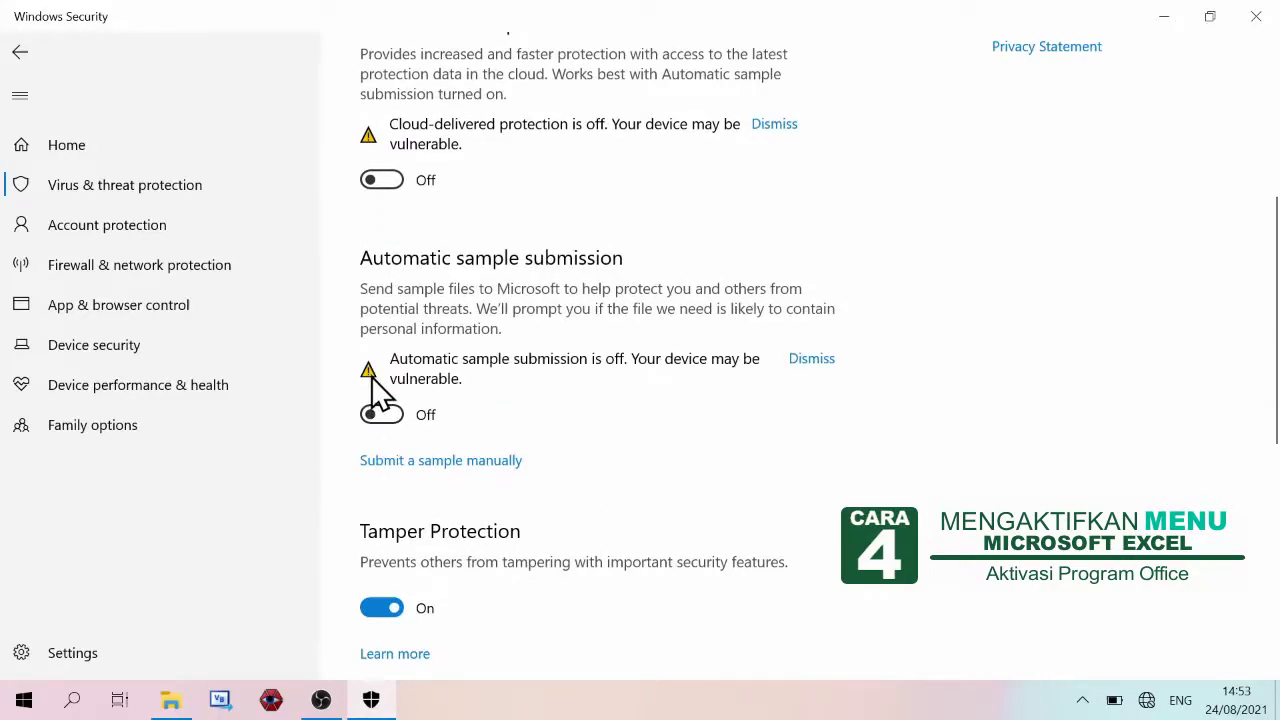
scroll(372, 370, down, 3)
click(374, 318)
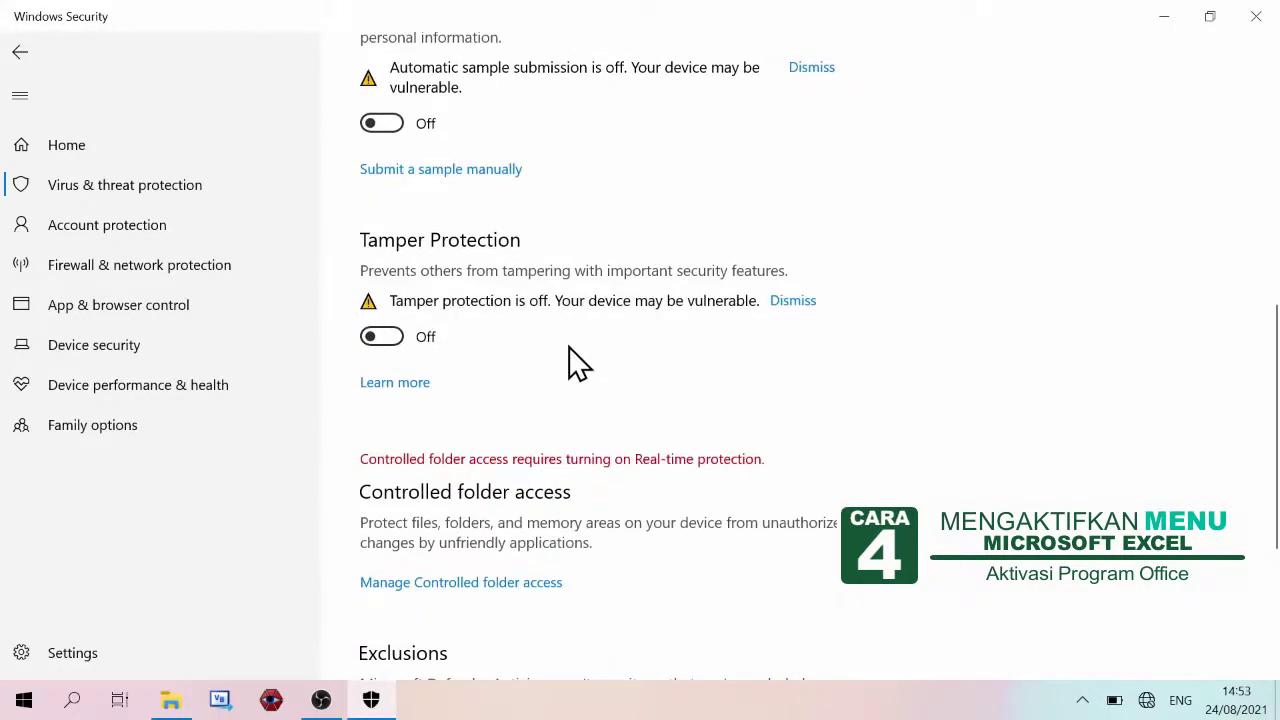
click(1164, 16)
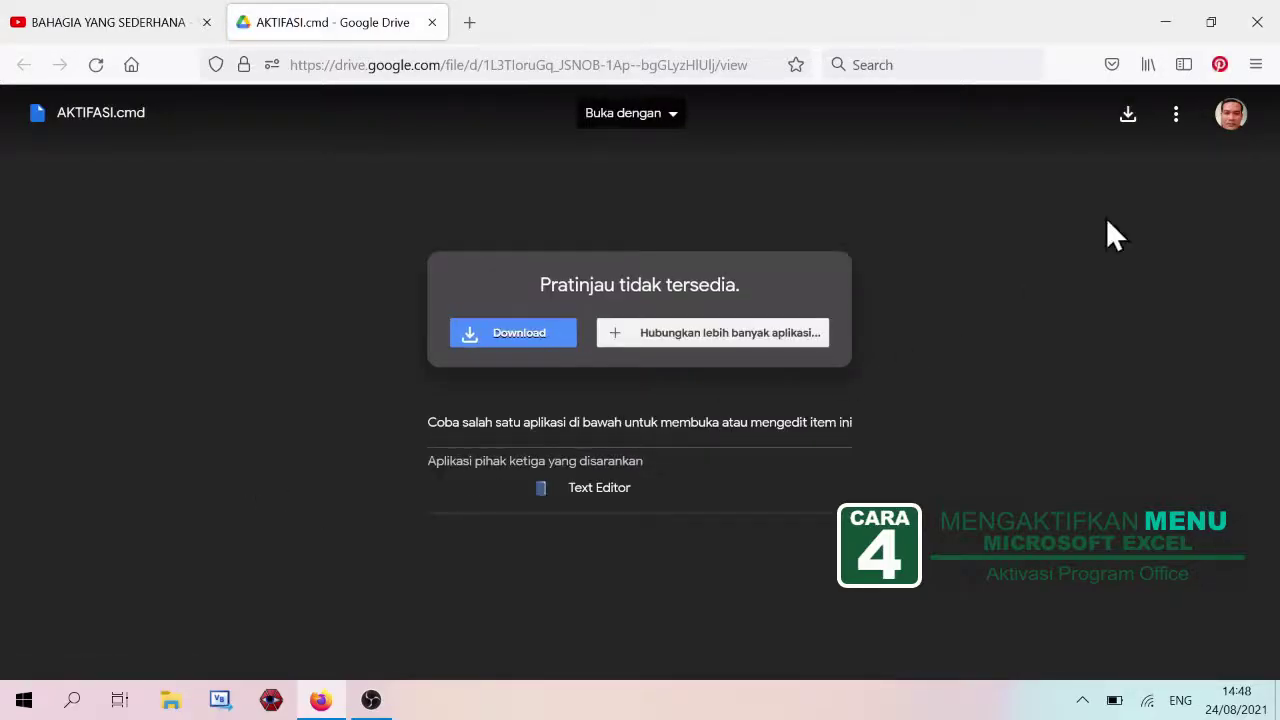
Download AKTIFASI.cmd from Google Drive past the warning and save it into Downloads.
click(1128, 116)
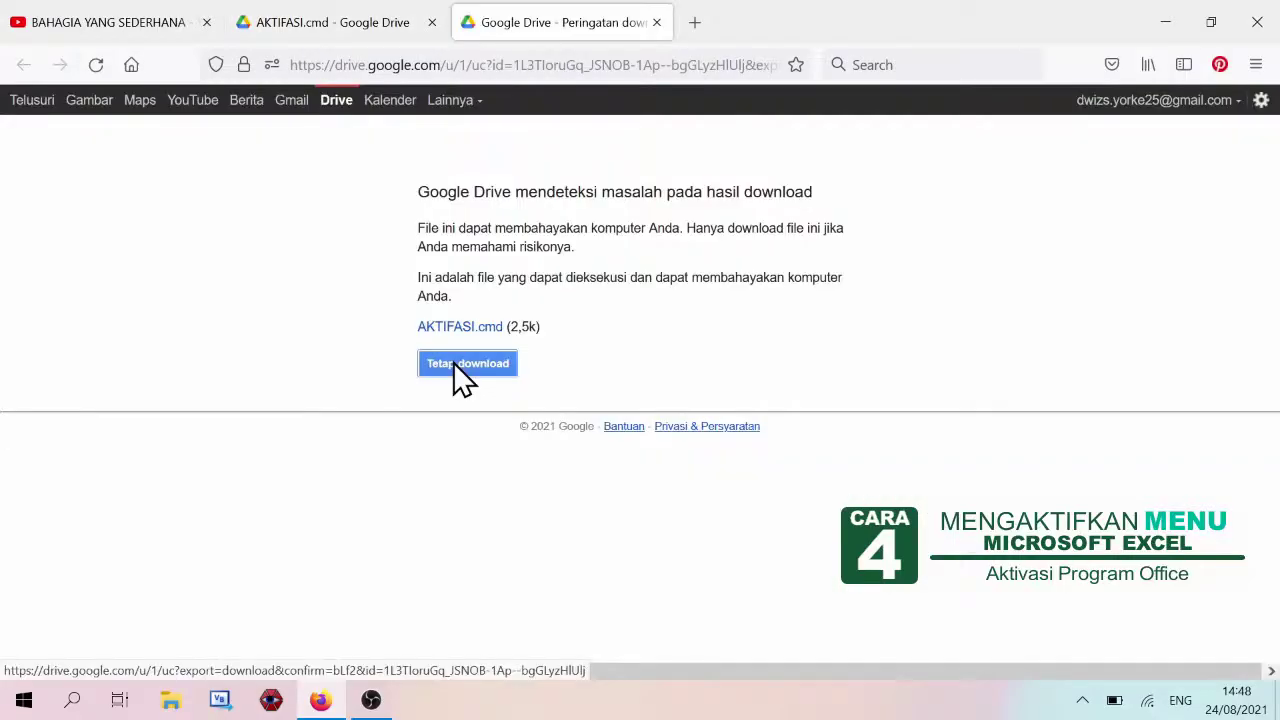
click(453, 366)
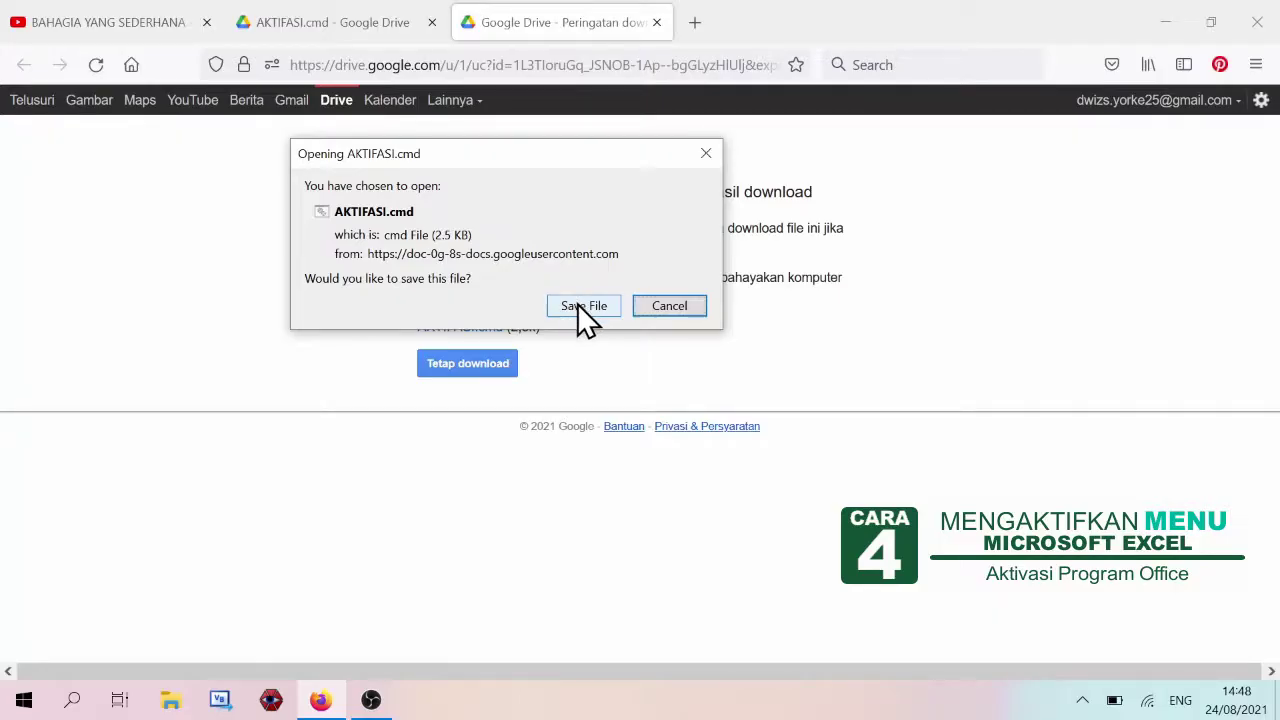
click(584, 306)
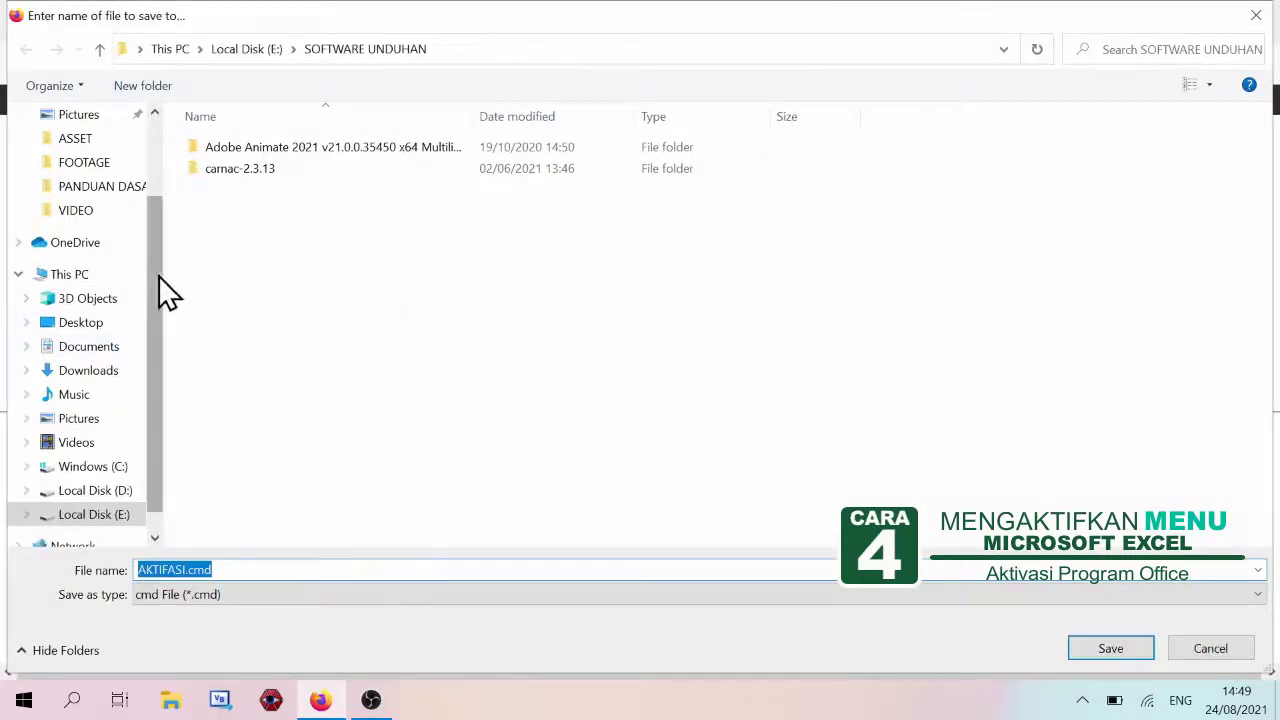
click(100, 375)
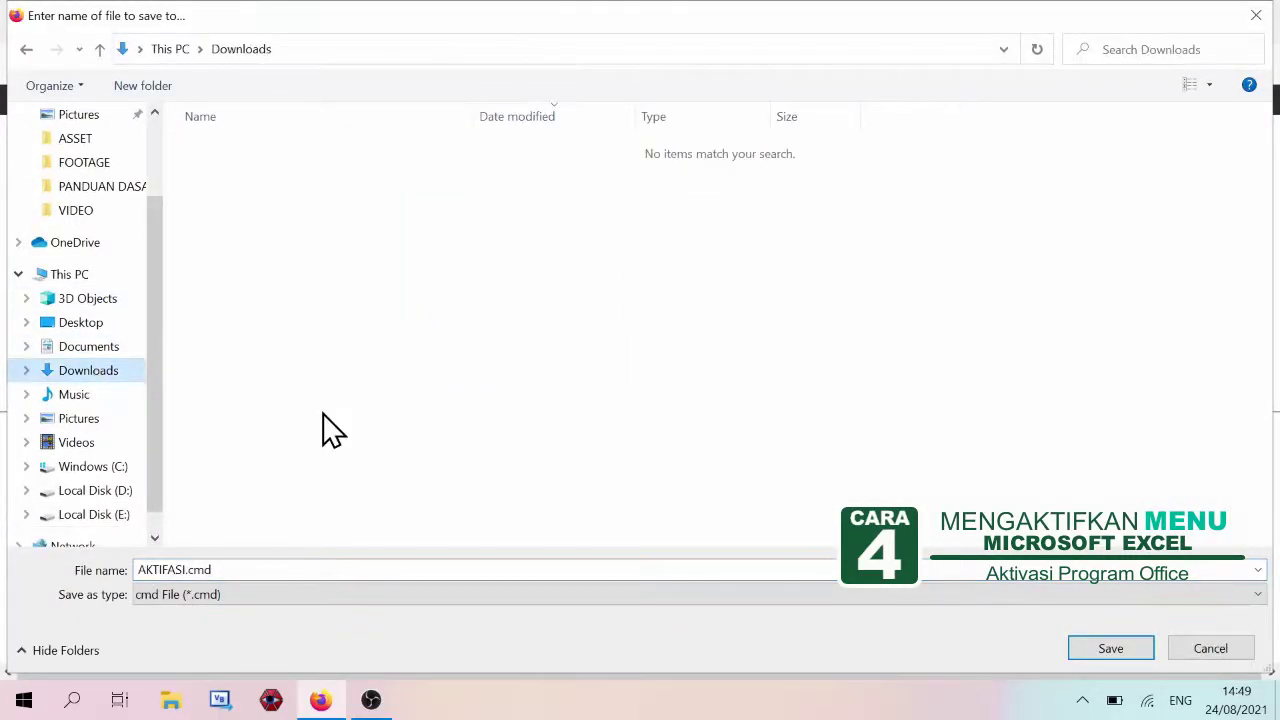
click(1115, 648)
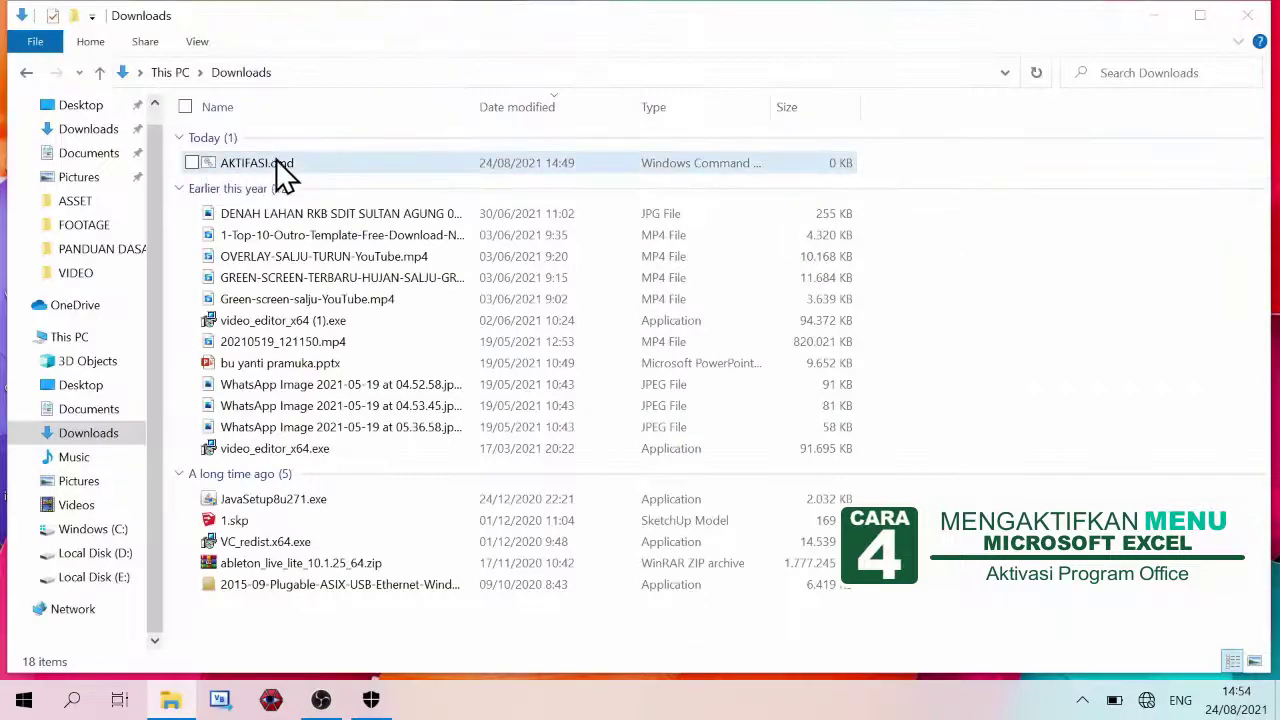
Run AKTIFASI.cmd from Downloads as administrator.
right_click(277, 164)
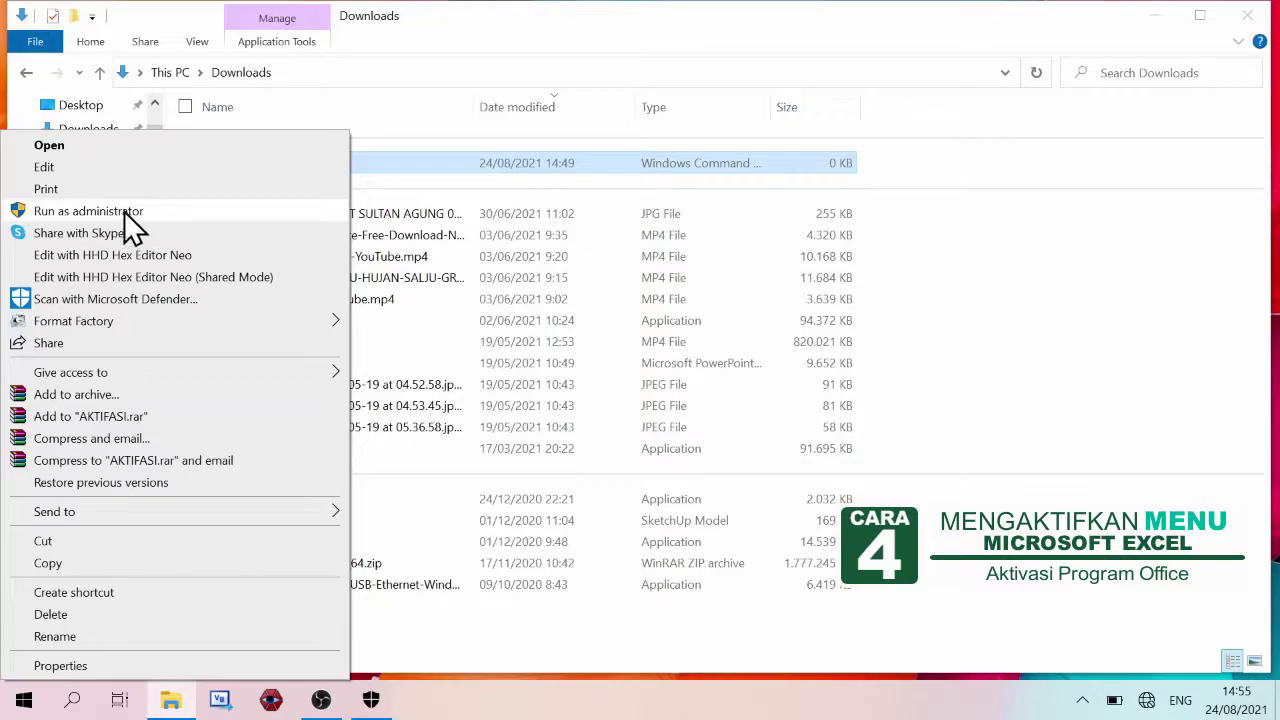
click(124, 211)
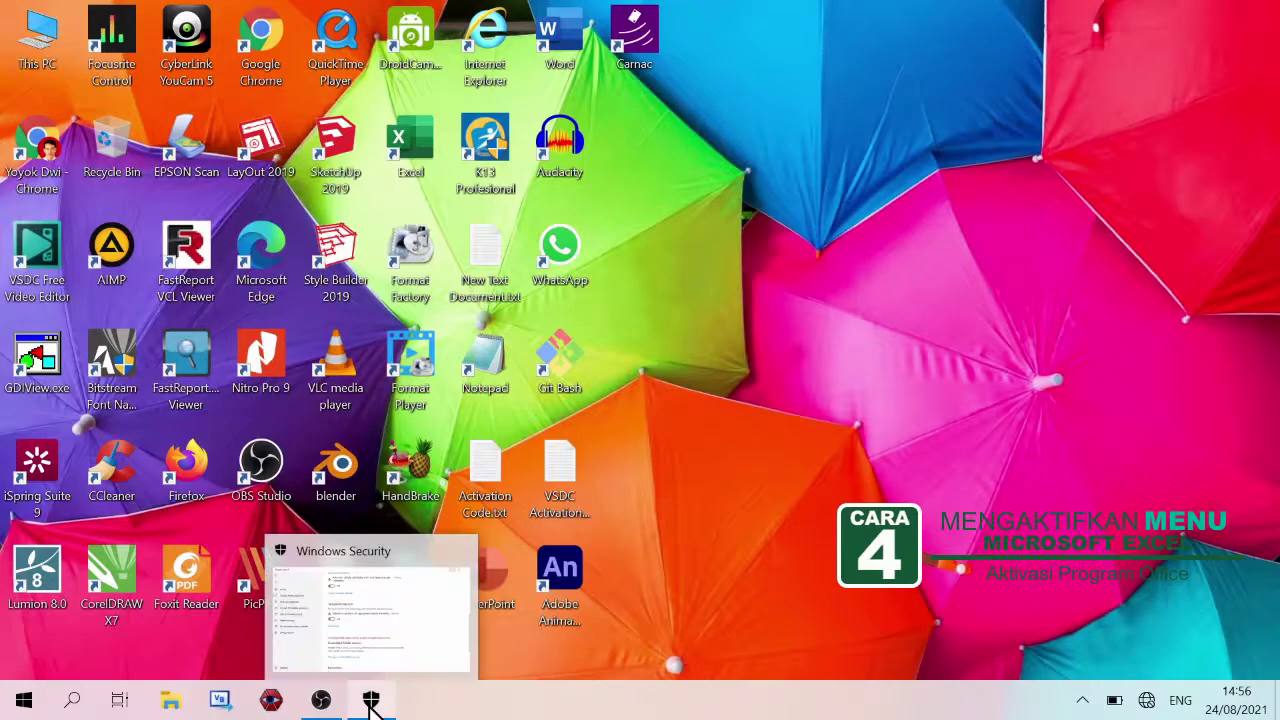
Restore Windows Security and turn tamper, sample submission, cloud-delivered and real-time protection on.
click(371, 697)
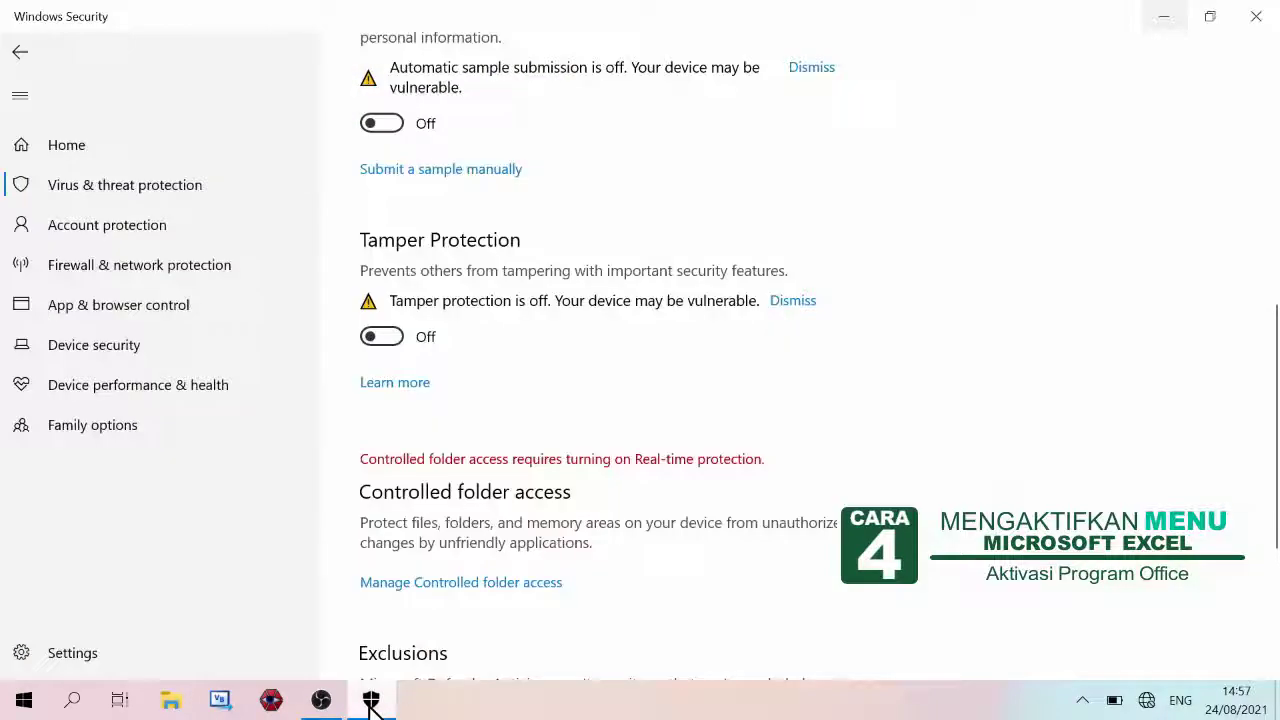
click(386, 337)
click(388, 126)
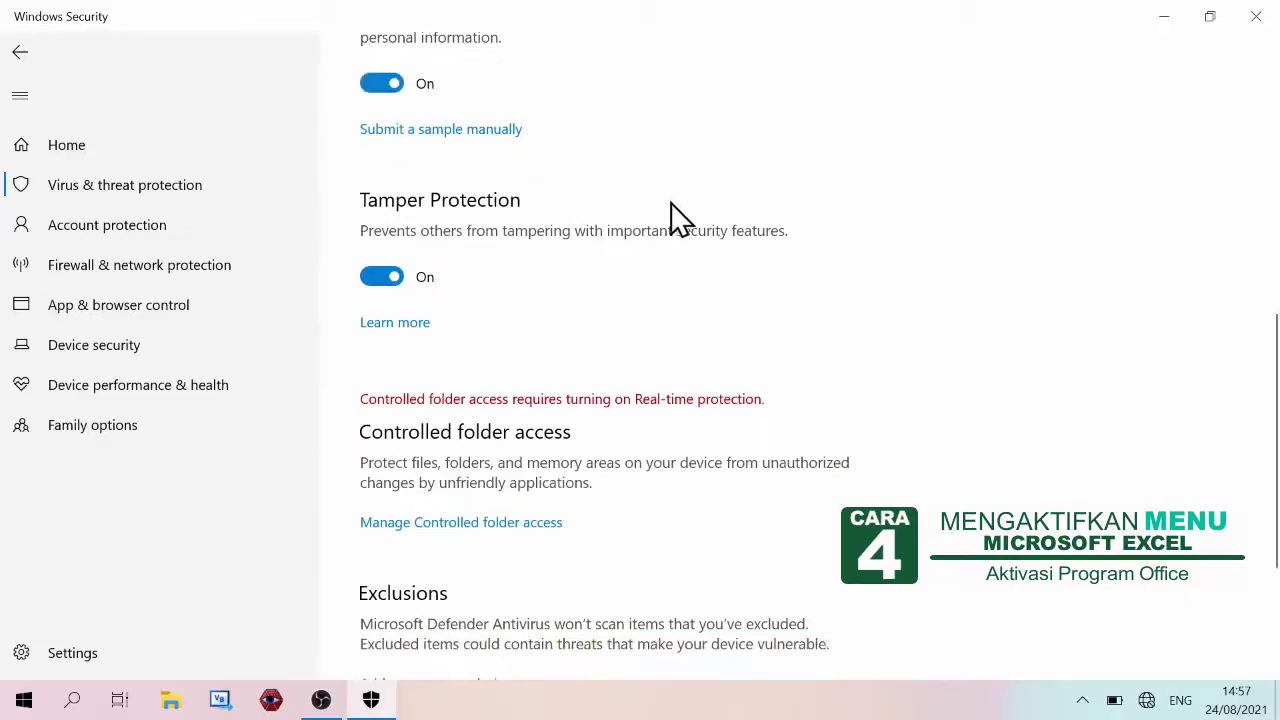
scroll(677, 217, up, 3)
scroll(520, 280, up, 3)
click(388, 374)
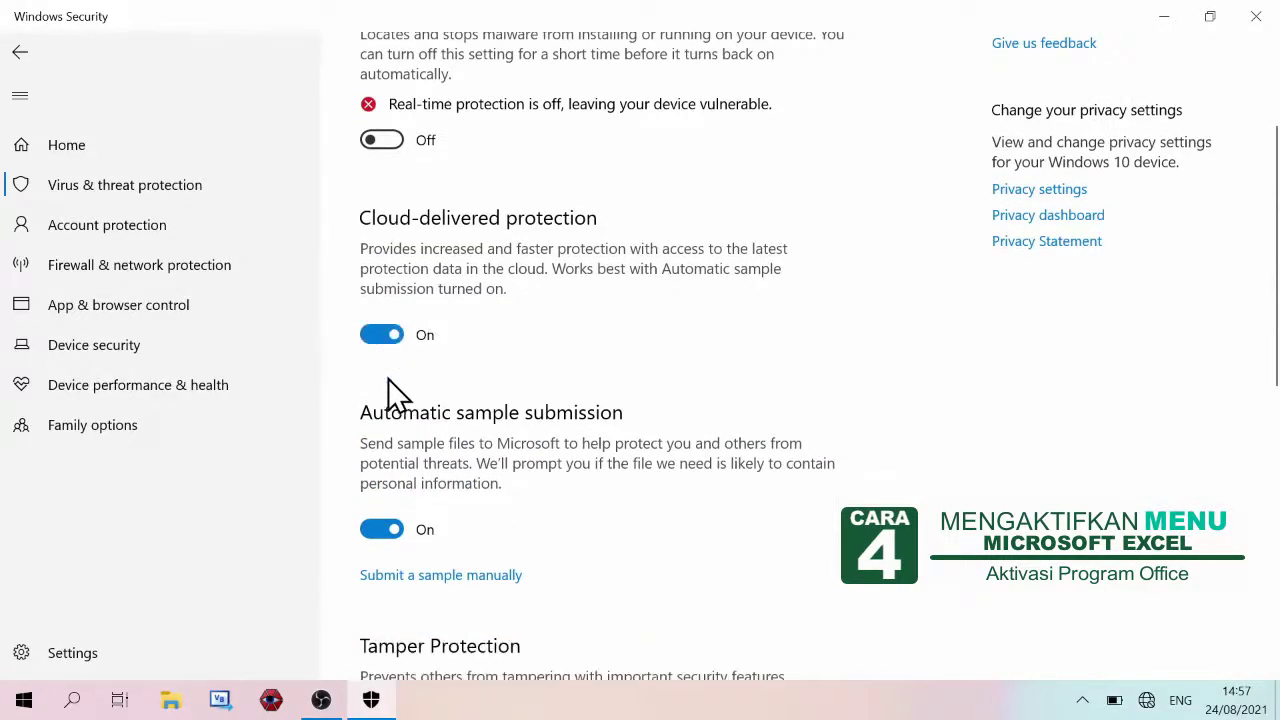
scroll(523, 330, up, 3)
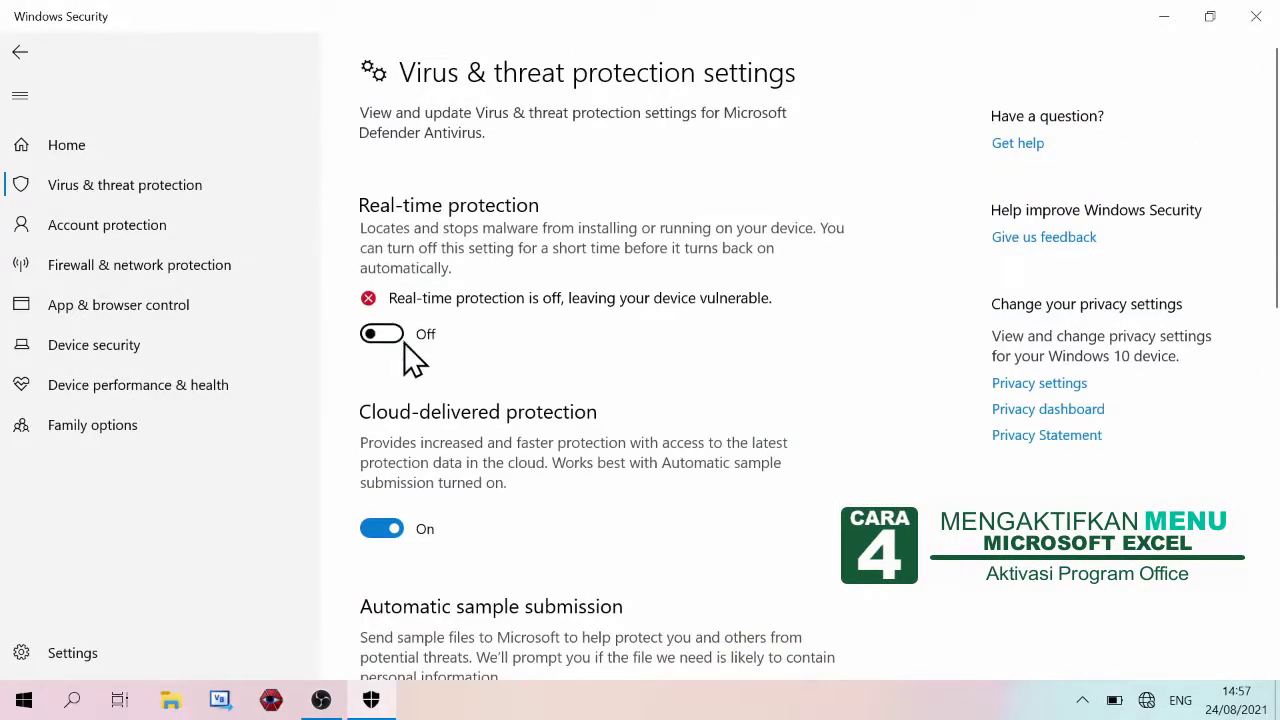
click(390, 336)
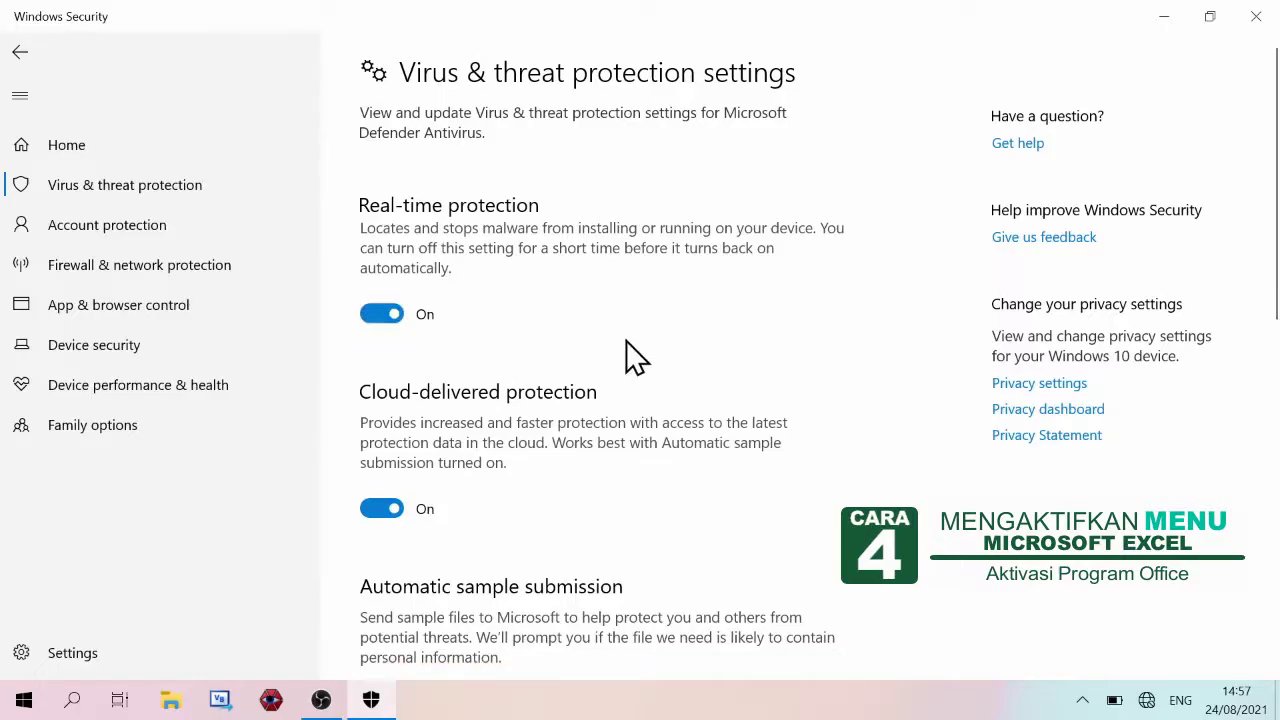
Close the Windows Security window.
click(1257, 16)
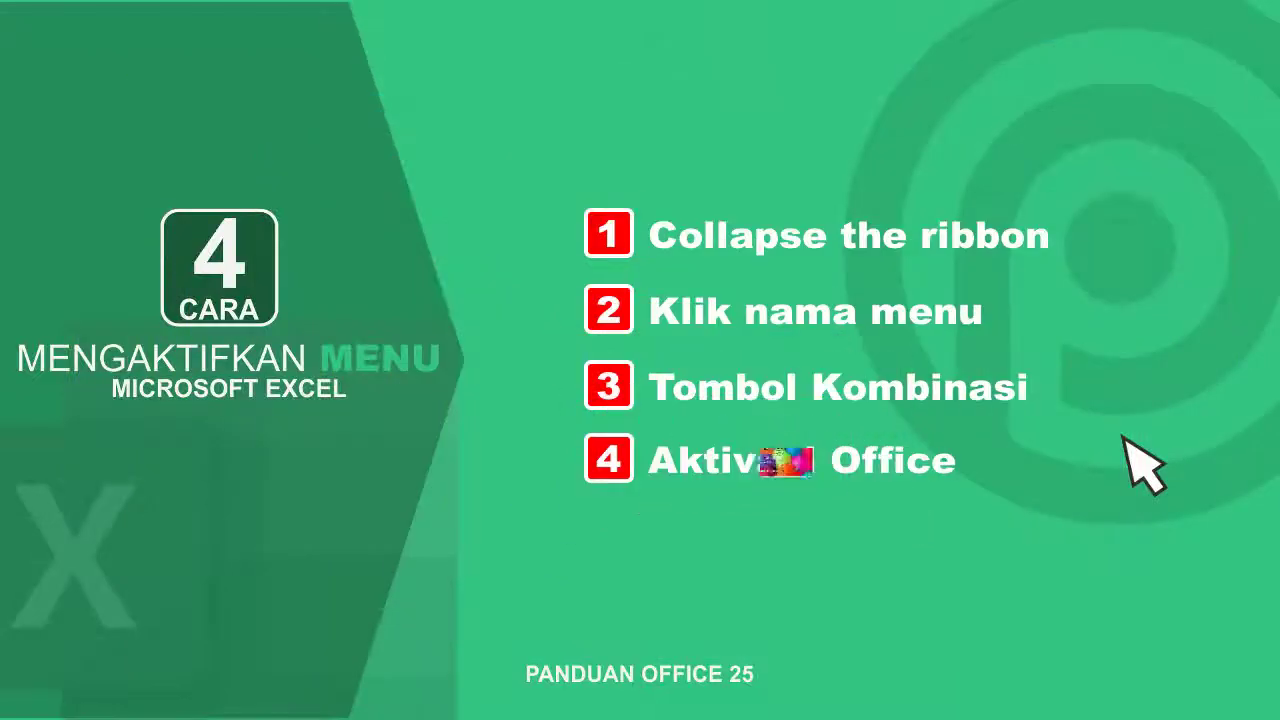